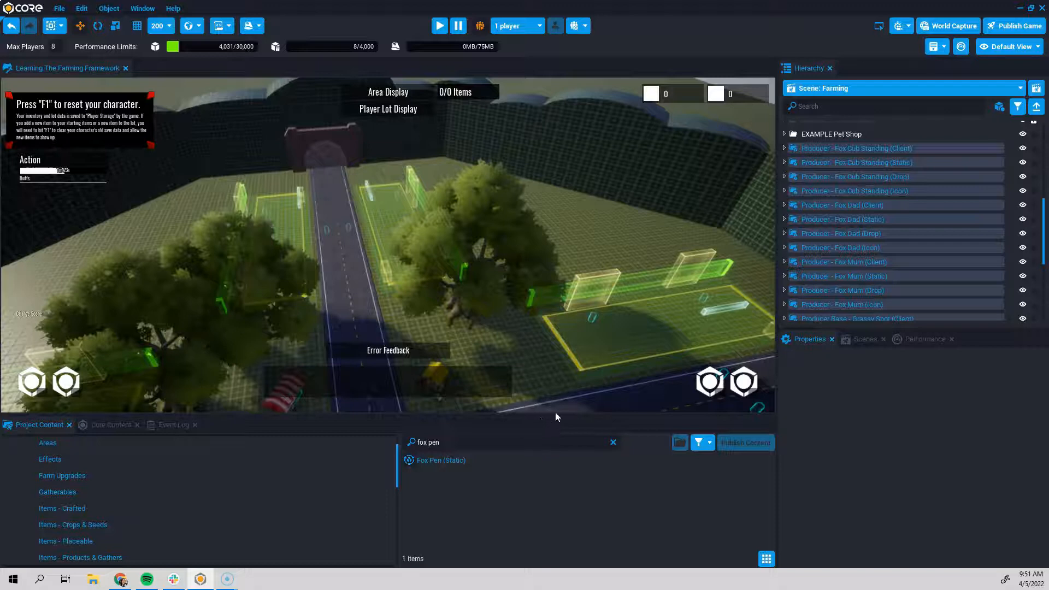
# - Search the project content for "producer states" and open the Producer States - Farm data table
pyautogui.moveTo(556, 419); pyautogui.dragTo(543, 352)
pyautogui.click(486, 375)
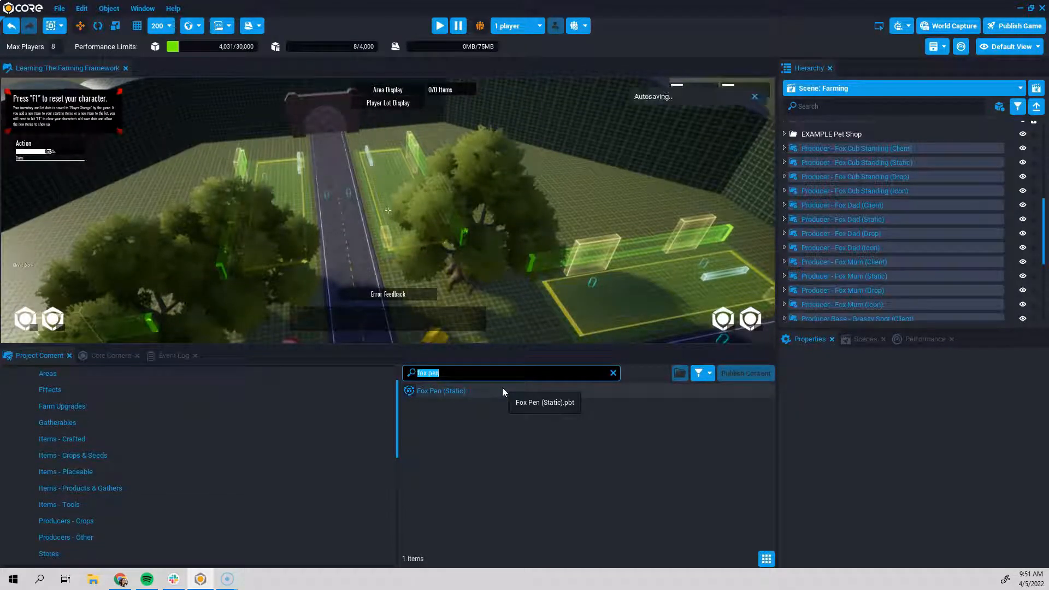
pyautogui.write('produ')
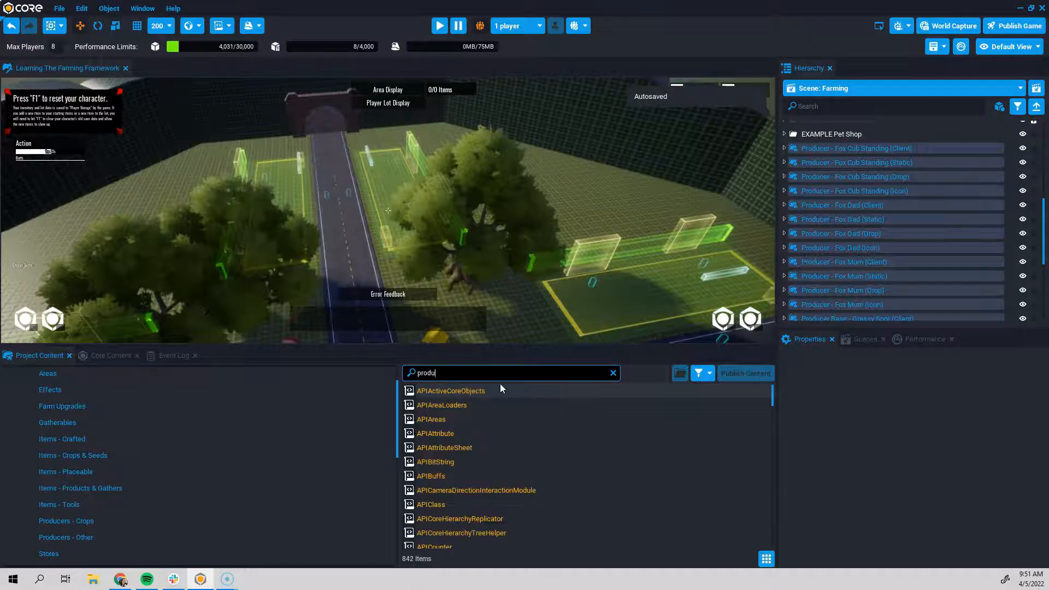
pyautogui.write('cer states')
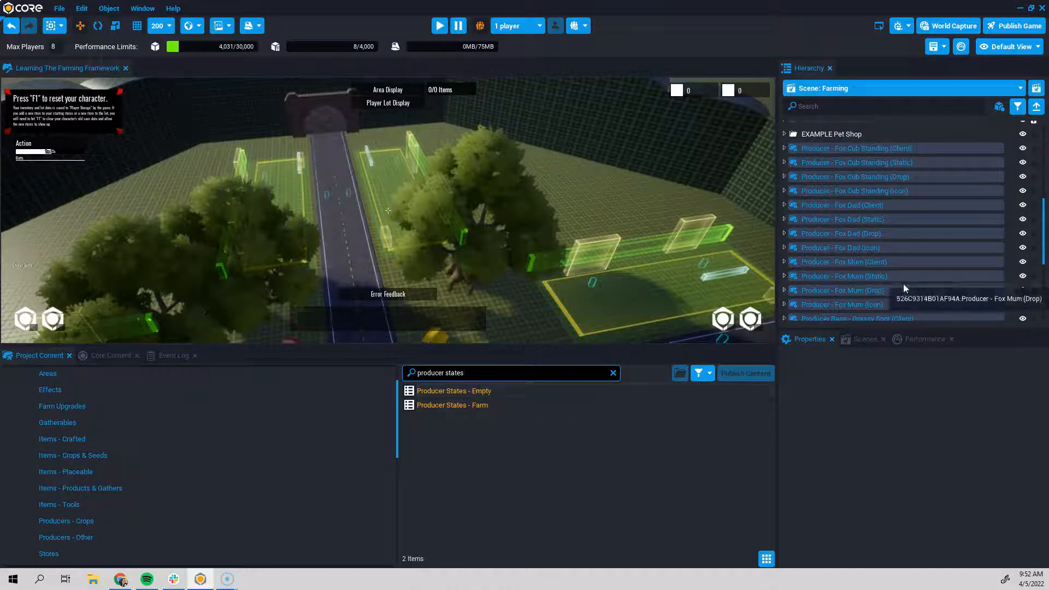
pyautogui.click(503, 393)
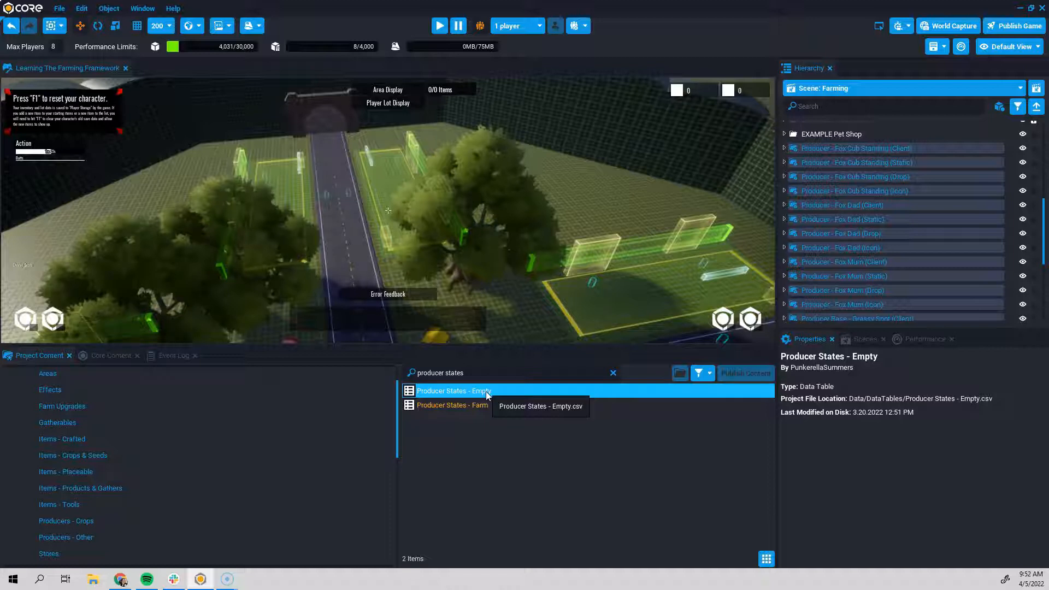
pyautogui.doubleClick(461, 405)
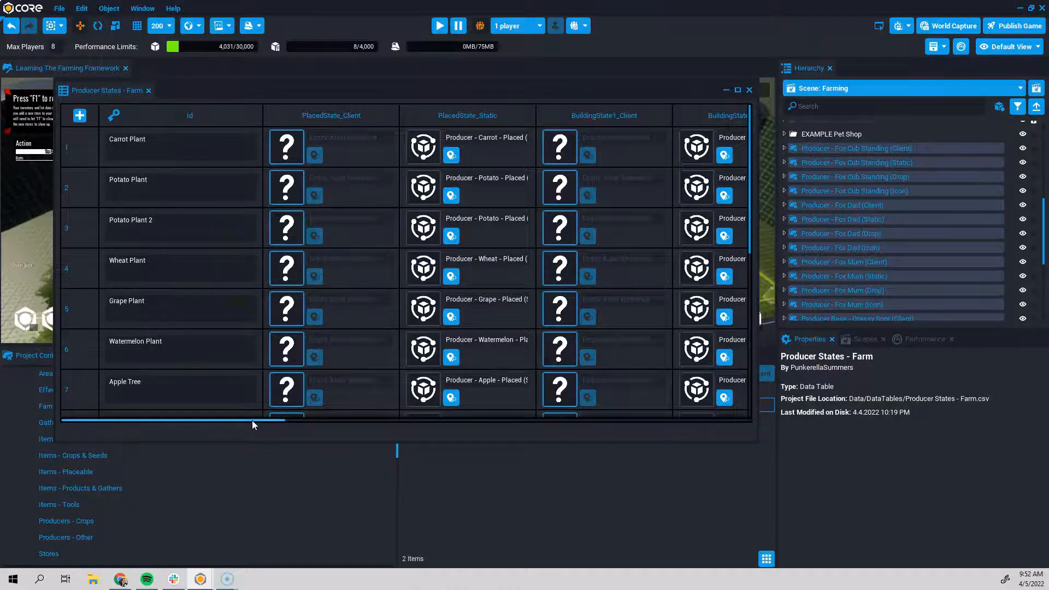
# - Check which rebuilding, ready and expired states in the Producer States - Farm table have Client and Static columns
pyautogui.moveTo(252, 423); pyautogui.dragTo(608, 388)
pyautogui.moveTo(541, 420); pyautogui.dragTo(504, 432)
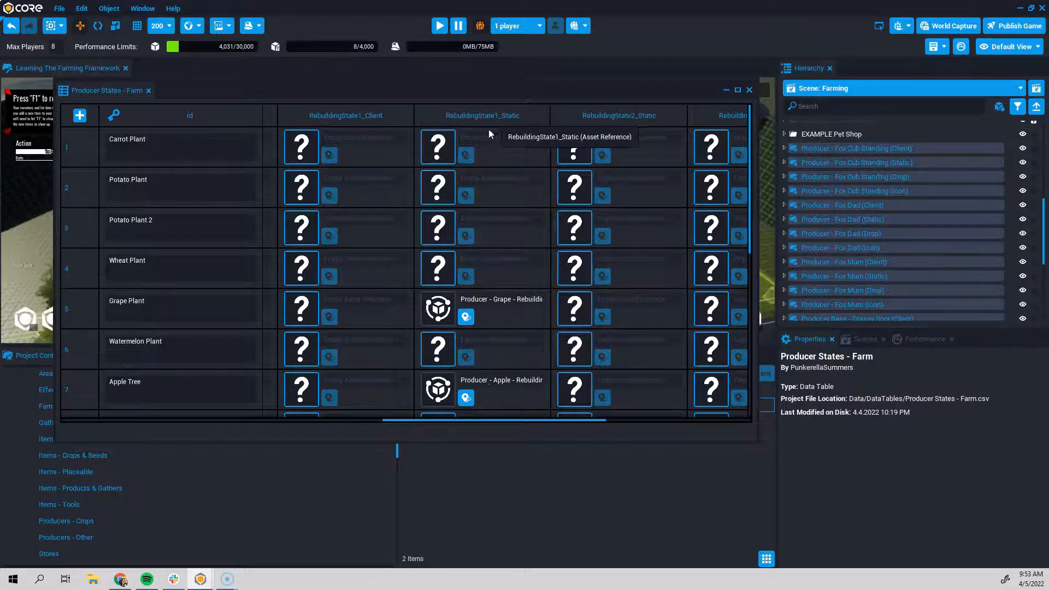
pyautogui.hscroll(3, 529, 422)
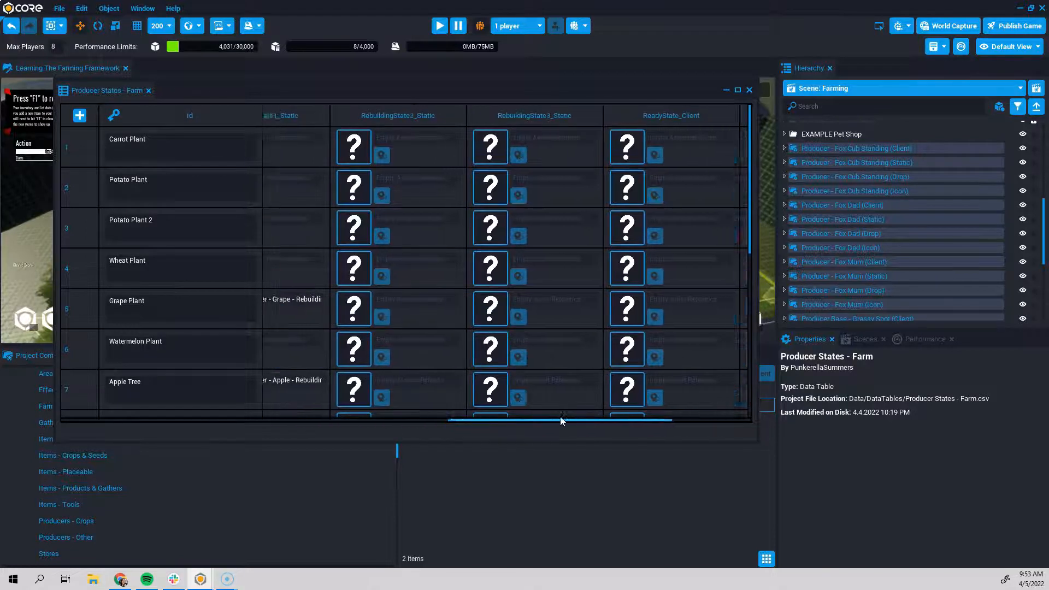
pyautogui.hscroll(2, 601, 408)
pyautogui.hscroll(-4, 588, 413)
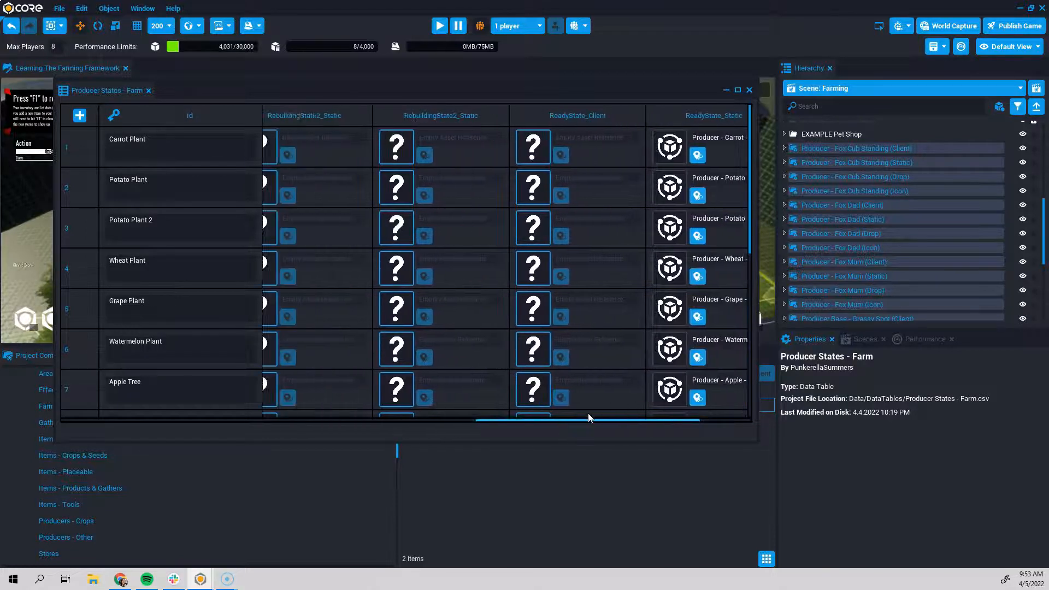
pyautogui.hscroll(-2, 525, 411)
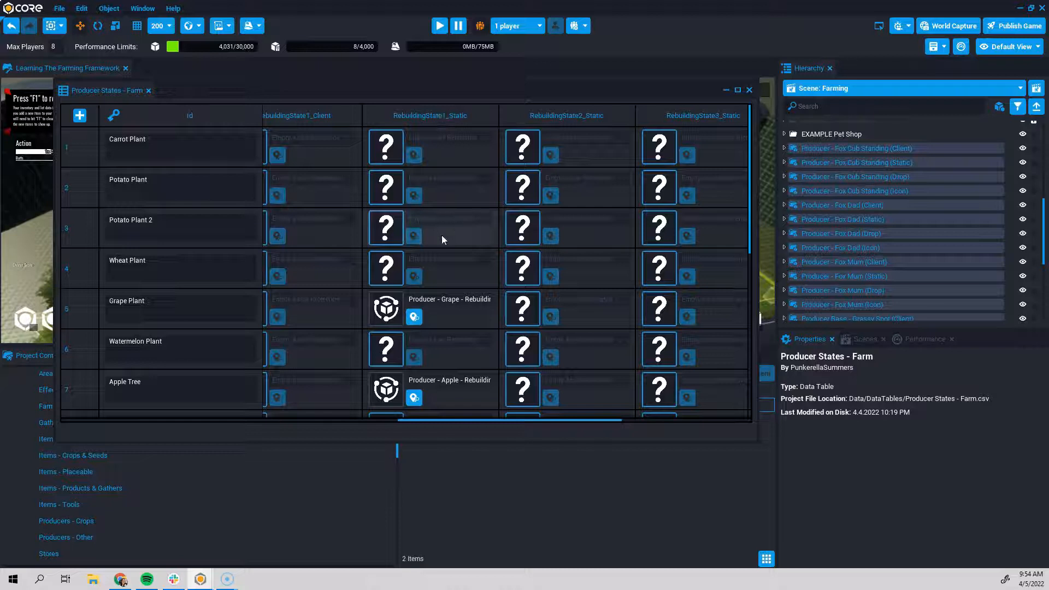
pyautogui.moveTo(501, 418); pyautogui.dragTo(501, 420)
pyautogui.doubleClick(523, 96)
pyautogui.doubleClick(522, 95)
pyautogui.moveTo(527, 94); pyautogui.dragTo(565, 68)
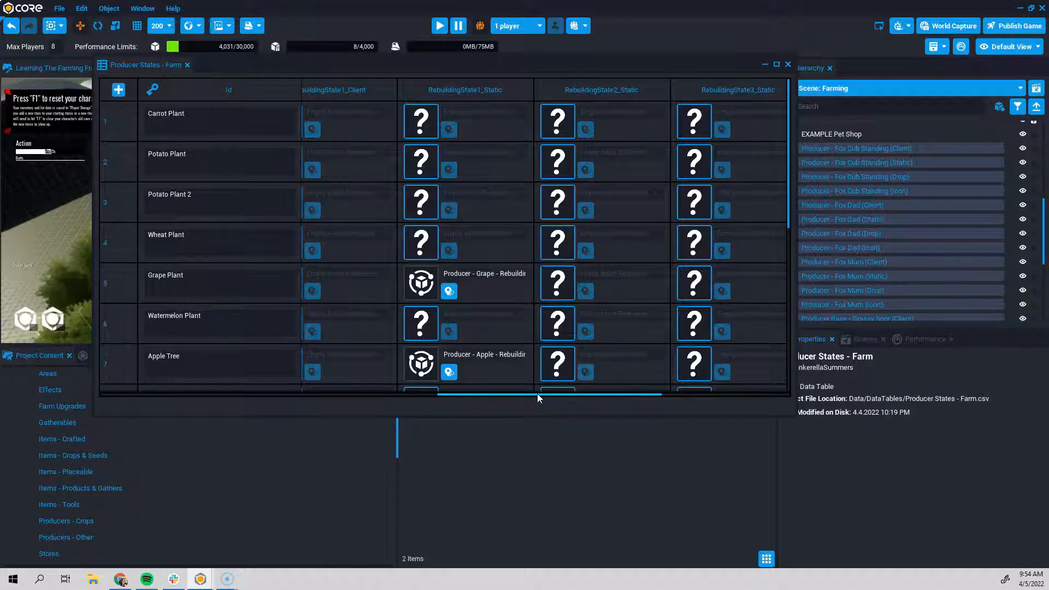
pyautogui.moveTo(537, 394); pyautogui.dragTo(511, 395)
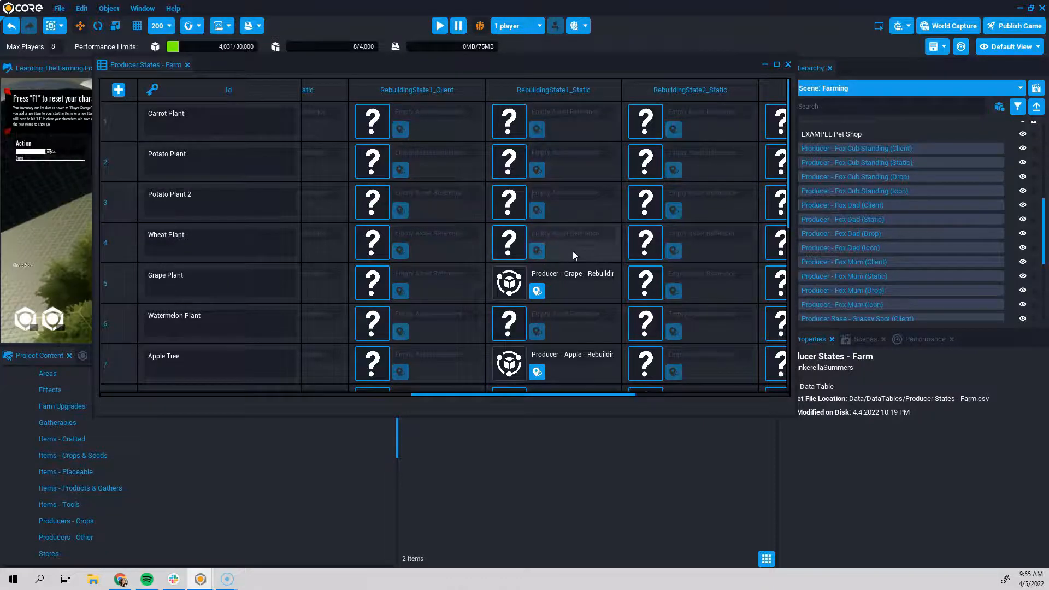
pyautogui.moveTo(613, 64); pyautogui.dragTo(617, 22)
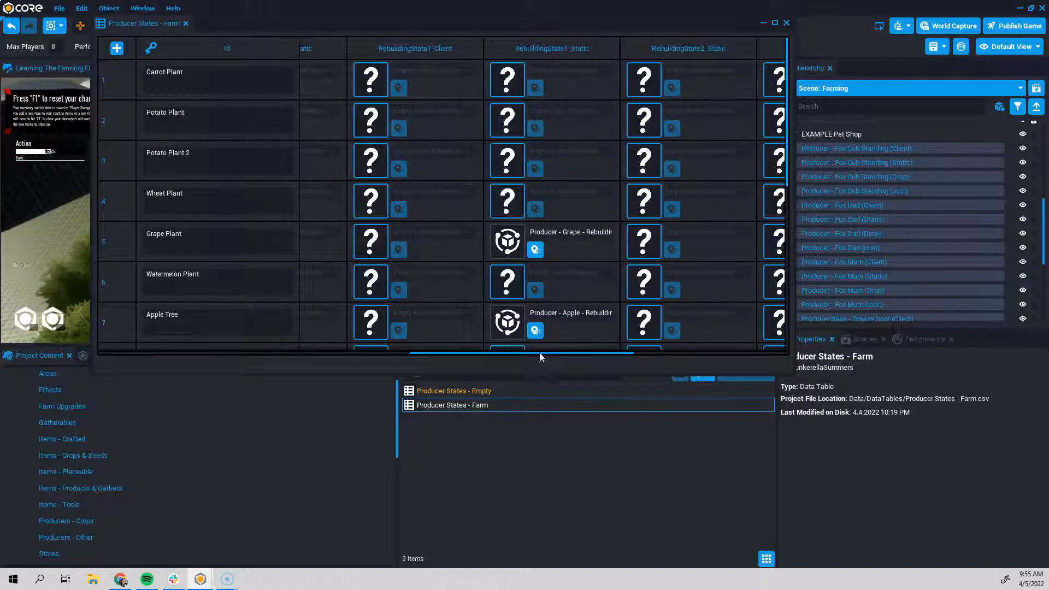
pyautogui.moveTo(553, 353); pyautogui.dragTo(707, 358)
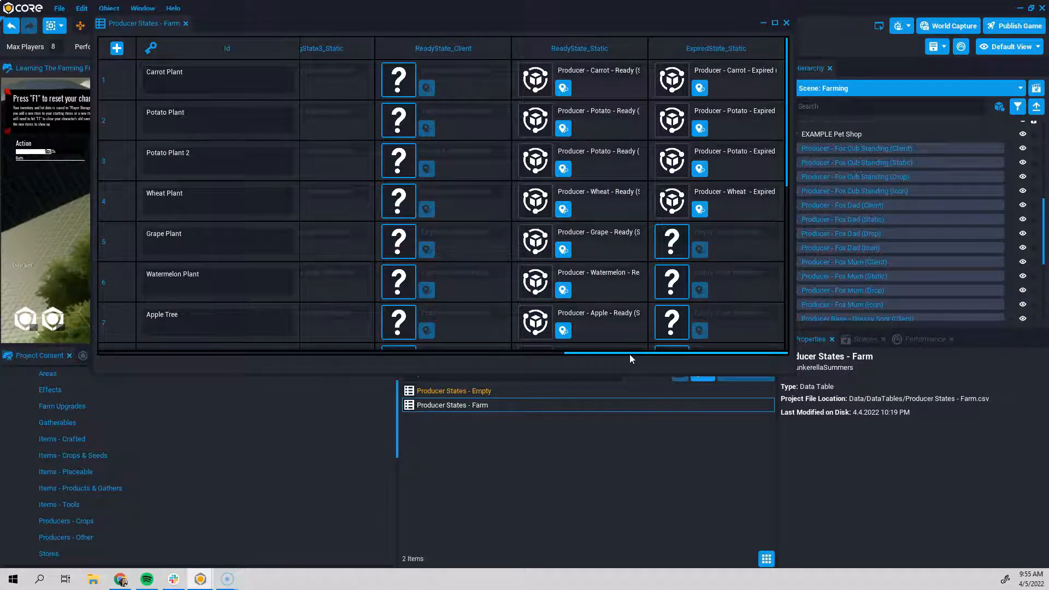
pyautogui.moveTo(629, 354); pyautogui.dragTo(487, 340)
pyautogui.hscroll(3, 493, 338)
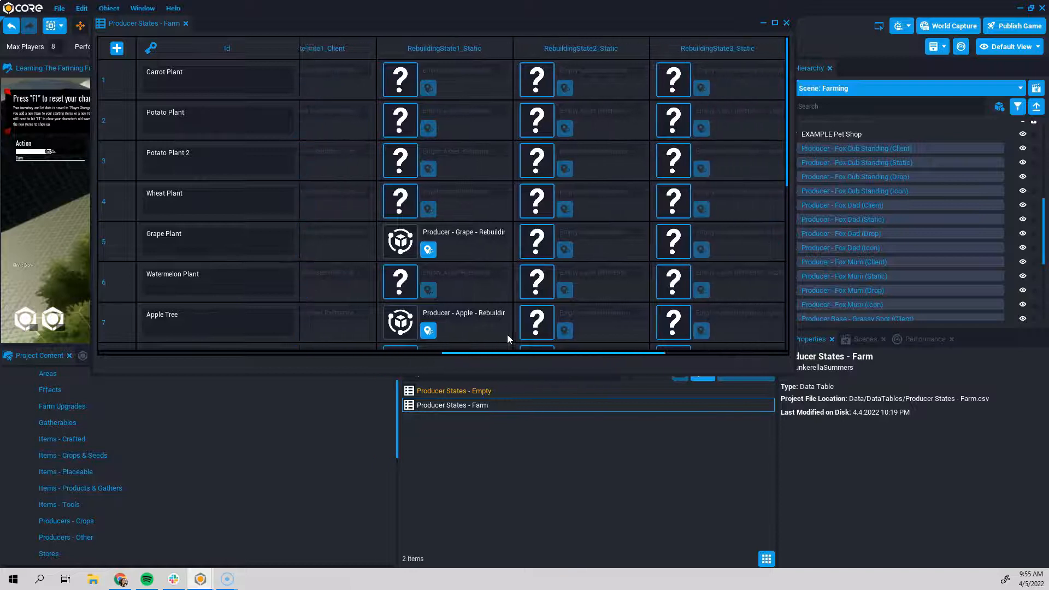
pyautogui.hscroll(-4, 515, 333)
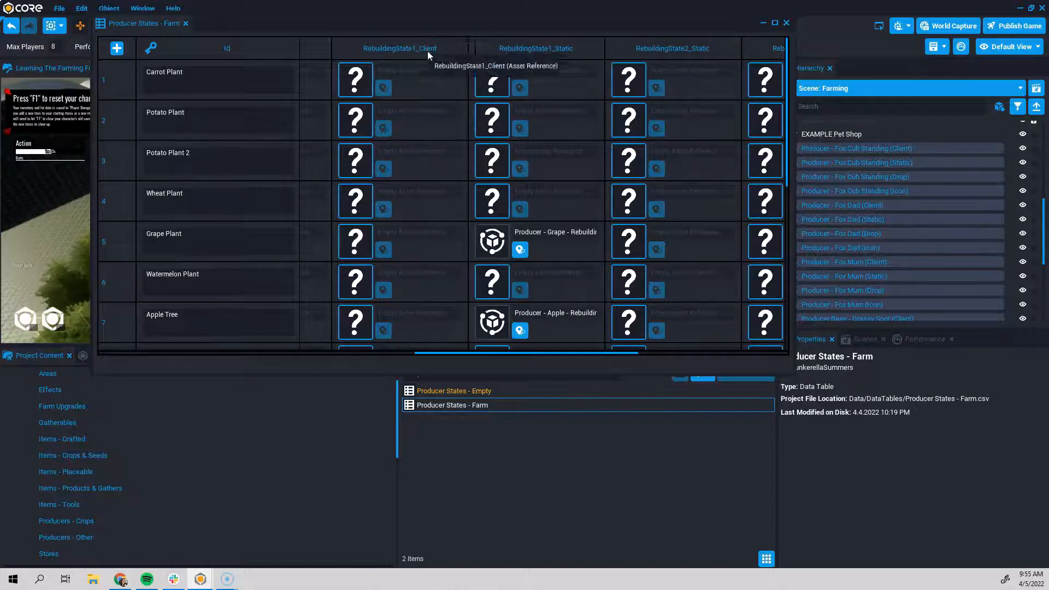
# - Insert a new column directly before RebuildingState2_Static and maximize the data table window
pyautogui.moveTo(546, 353); pyautogui.dragTo(614, 353)
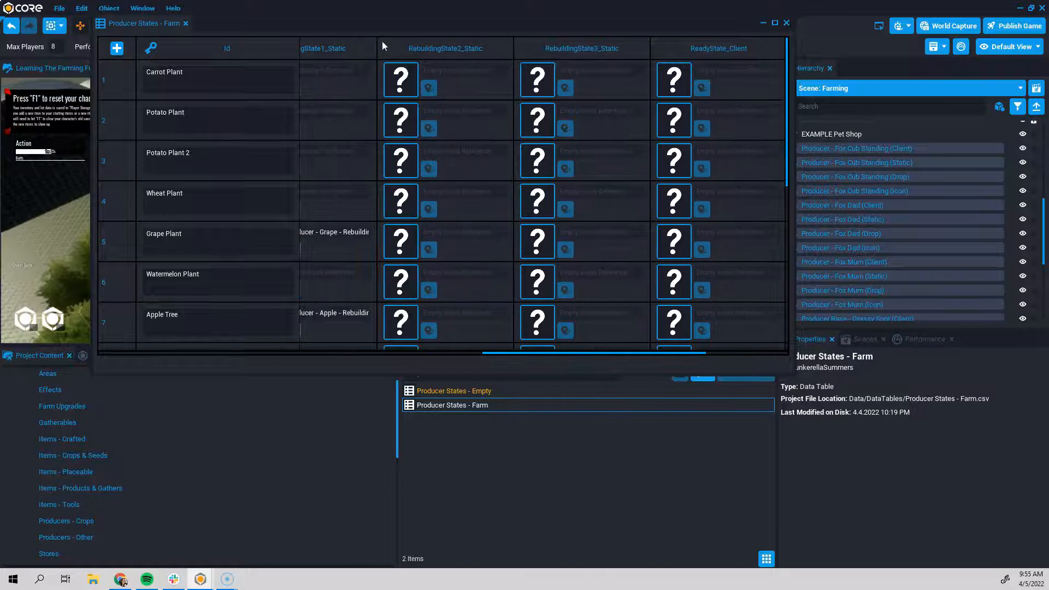
pyautogui.rightClick(421, 52)
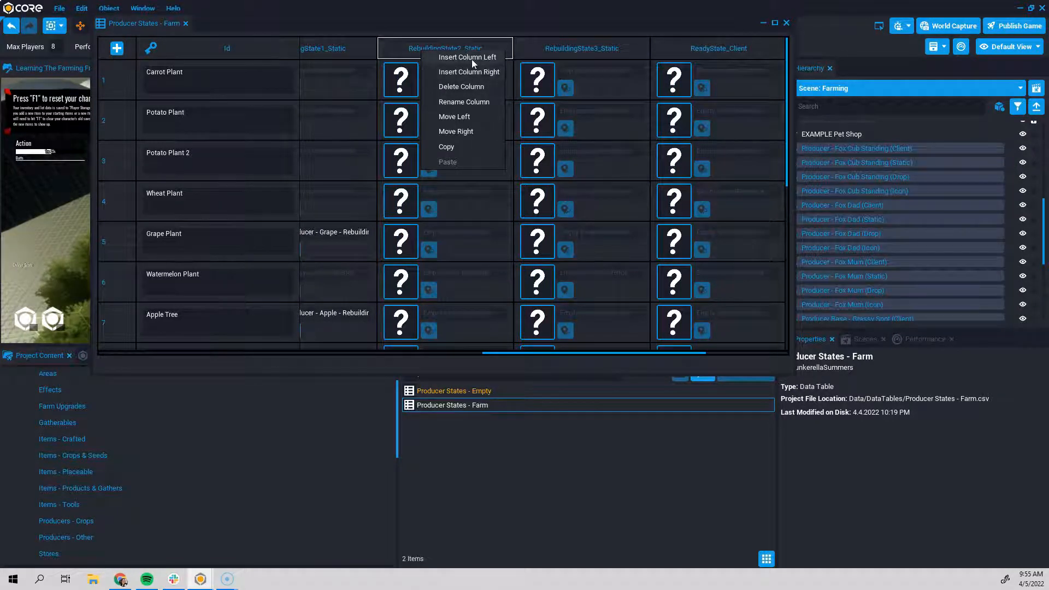
pyautogui.click(471, 58)
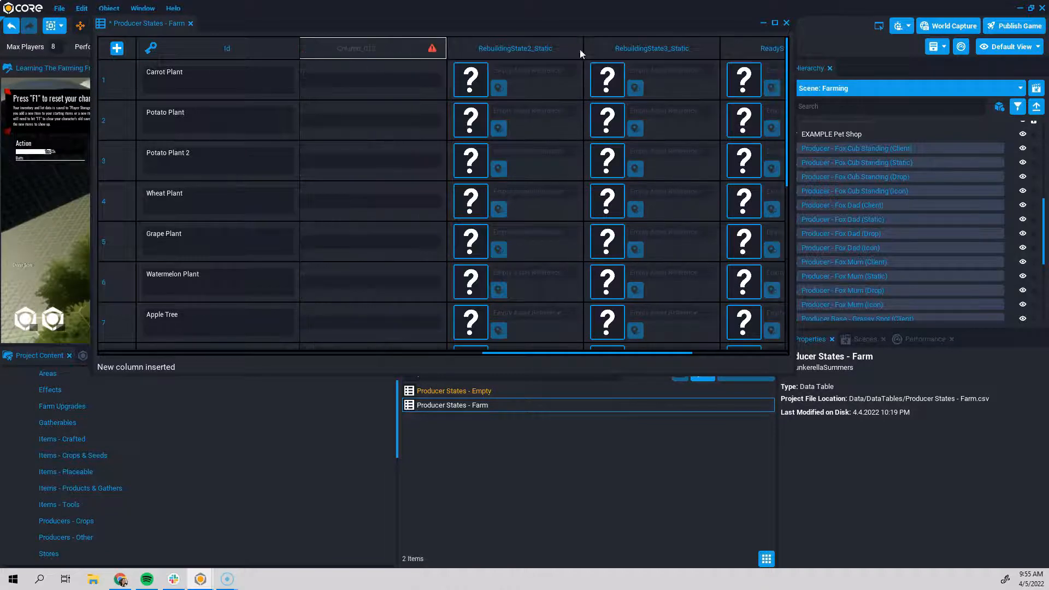
pyautogui.click(776, 23)
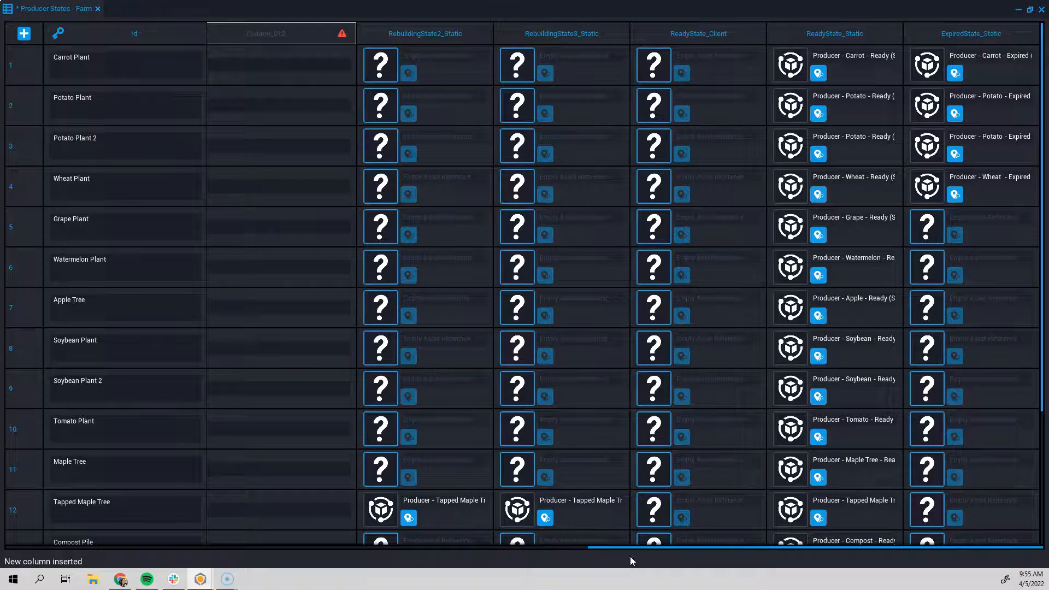
pyautogui.moveTo(636, 548); pyautogui.dragTo(577, 546)
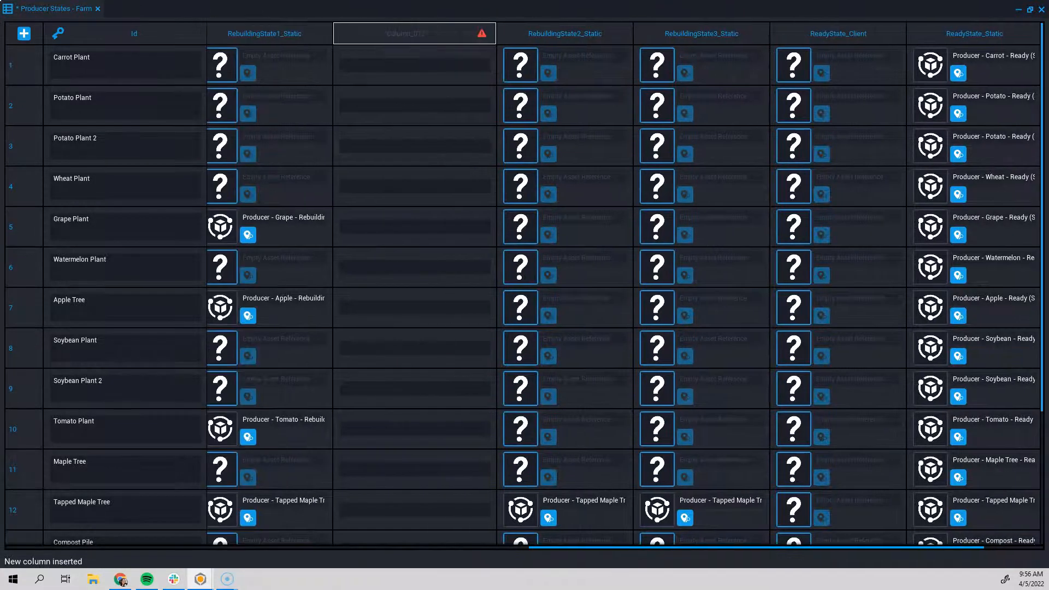
# - Name the new column before RebuildingState2_Static RebuildingState2_Client and set its type to Asset Reference
pyautogui.click(482, 36)
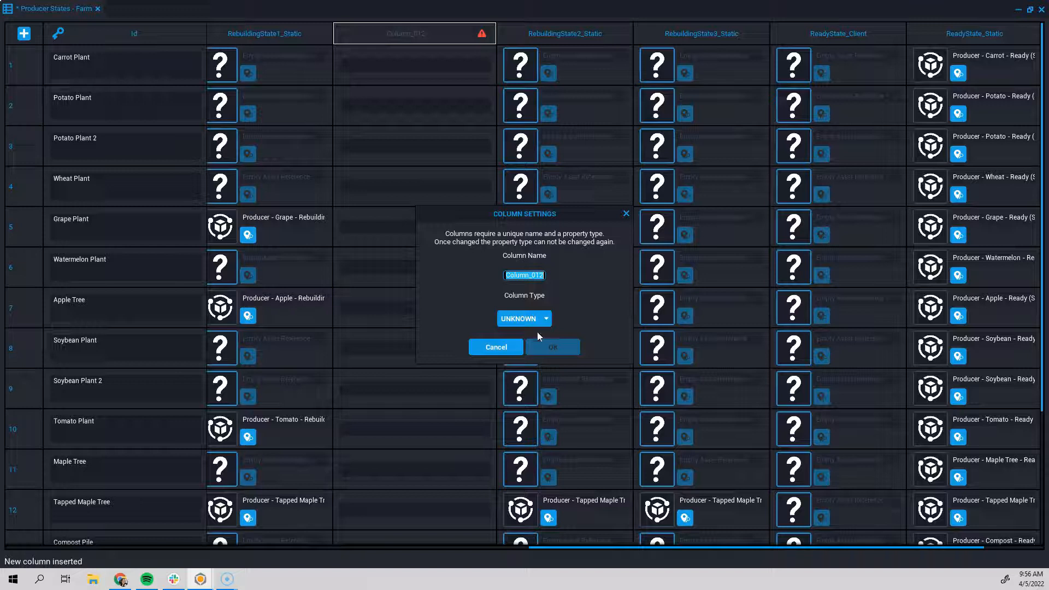
pyautogui.write('Refgu')
pyautogui.press('BackSpace')
pyautogui.press('BackSpace')
pyautogui.press('BackSpace')
pyautogui.write('buildingState2')
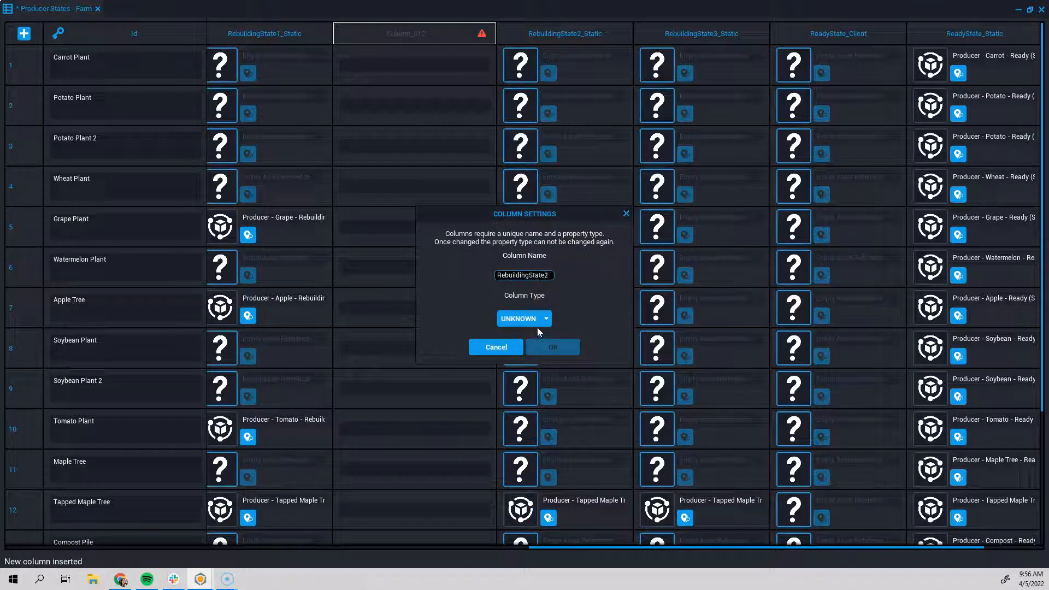
pyautogui.write('_Client')
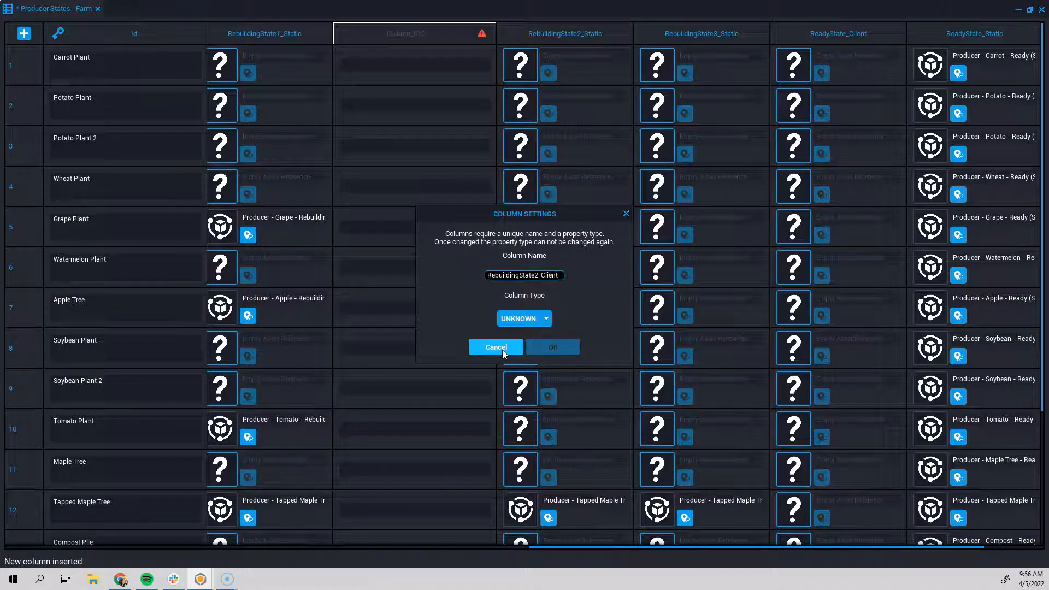
pyautogui.click(526, 319)
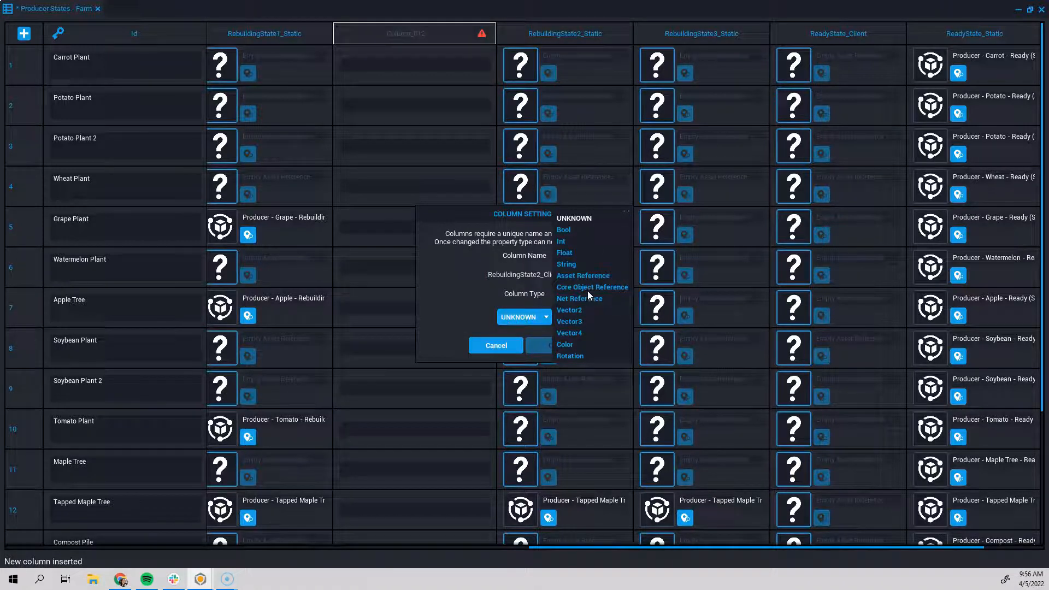
pyautogui.click(592, 276)
pyautogui.click(563, 346)
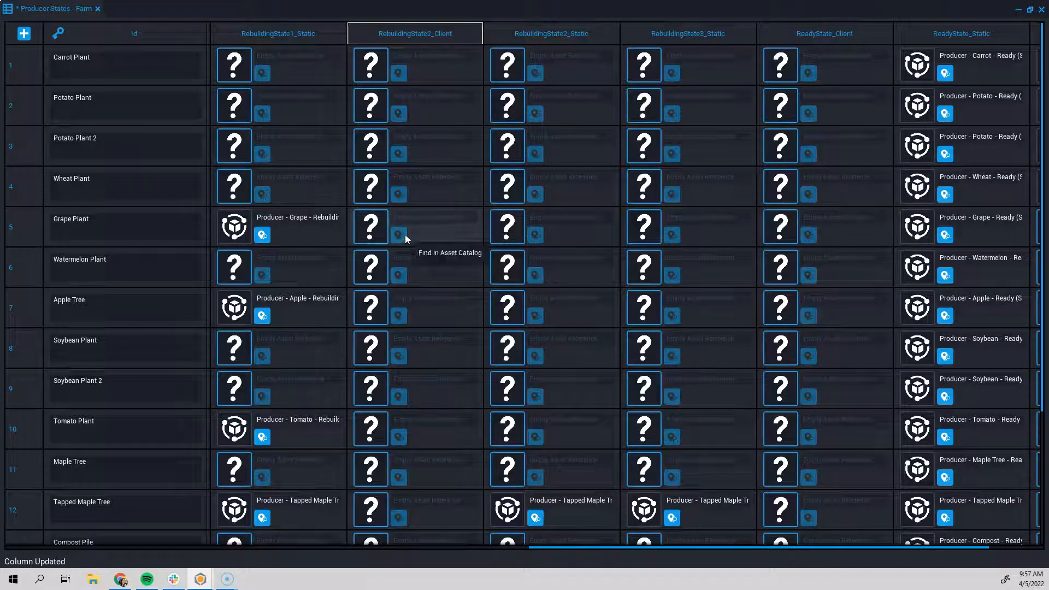
# - Insert a new column directly before RebuildingState3_Static
pyautogui.rightClick(682, 31)
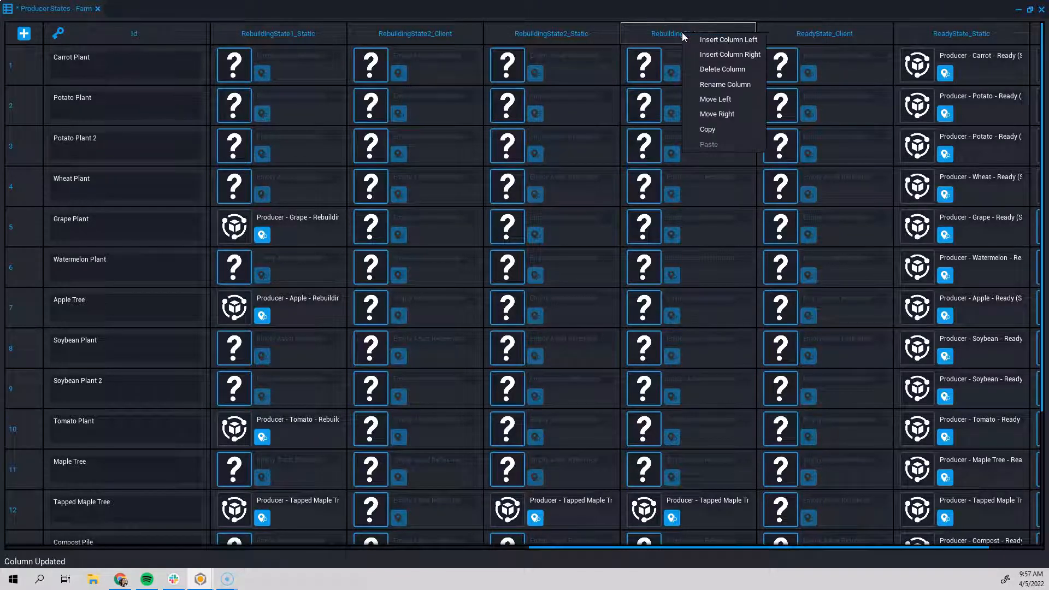
pyautogui.click(631, 34)
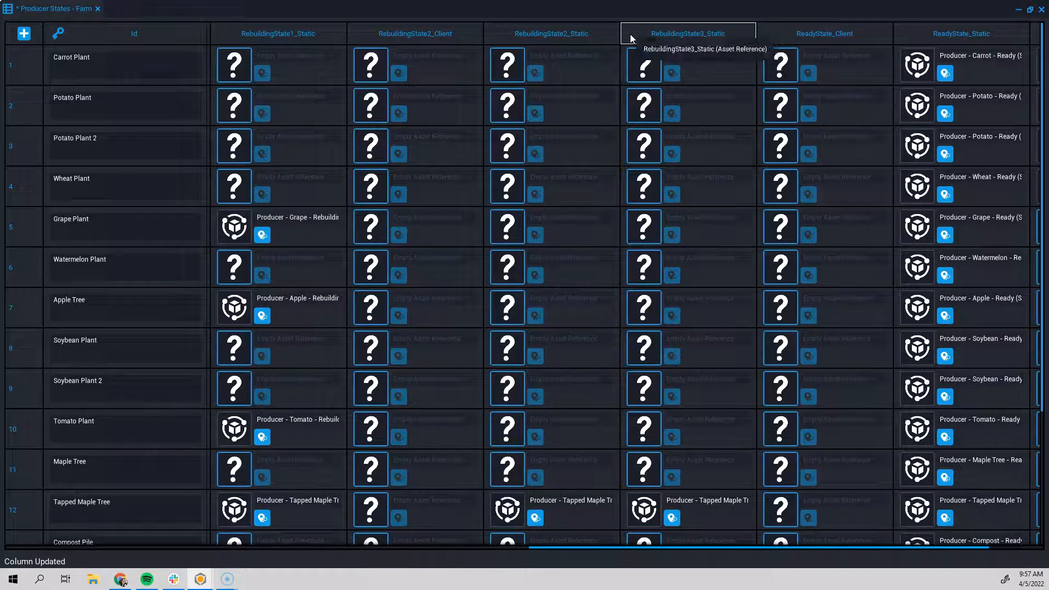
pyautogui.rightClick(690, 35)
pyautogui.click(709, 44)
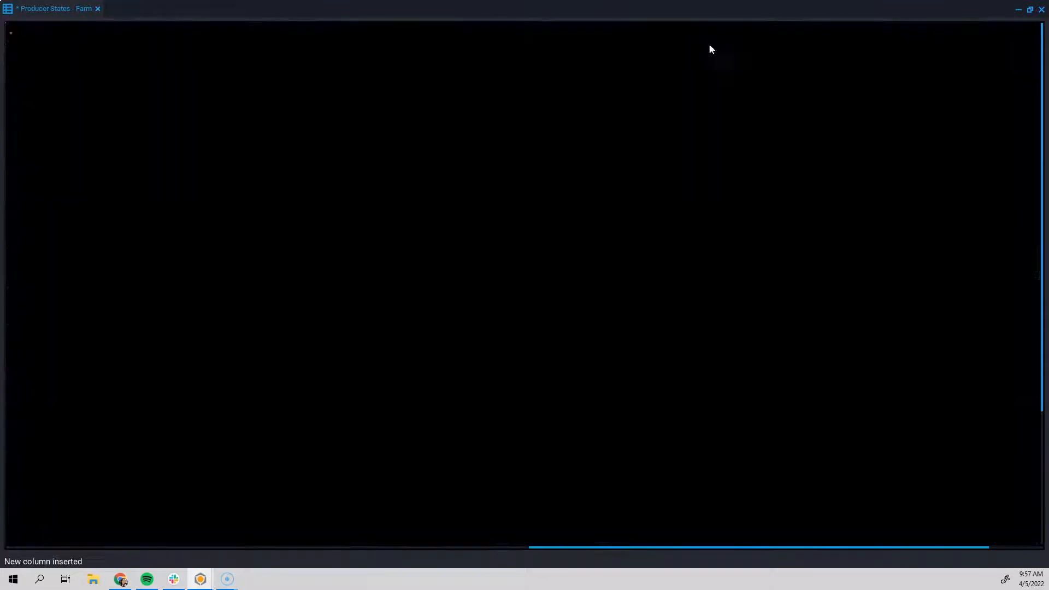
# - Name the new column before RebuildingState3_Static RebuildingState3_Client and set its type to Asset Reference
pyautogui.click(686, 34)
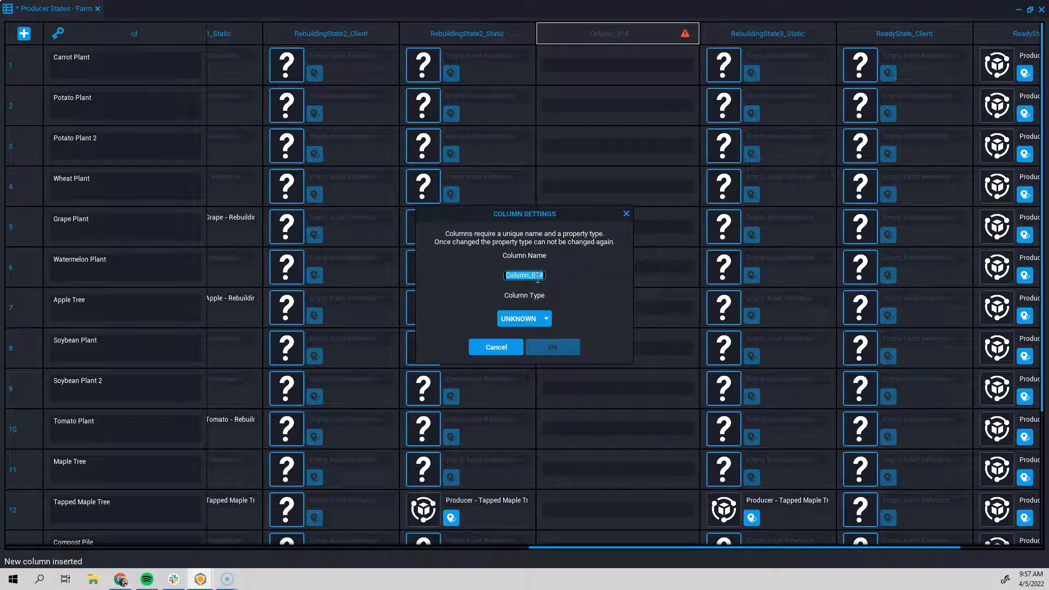
pyautogui.write('RebuildingState3_Client')
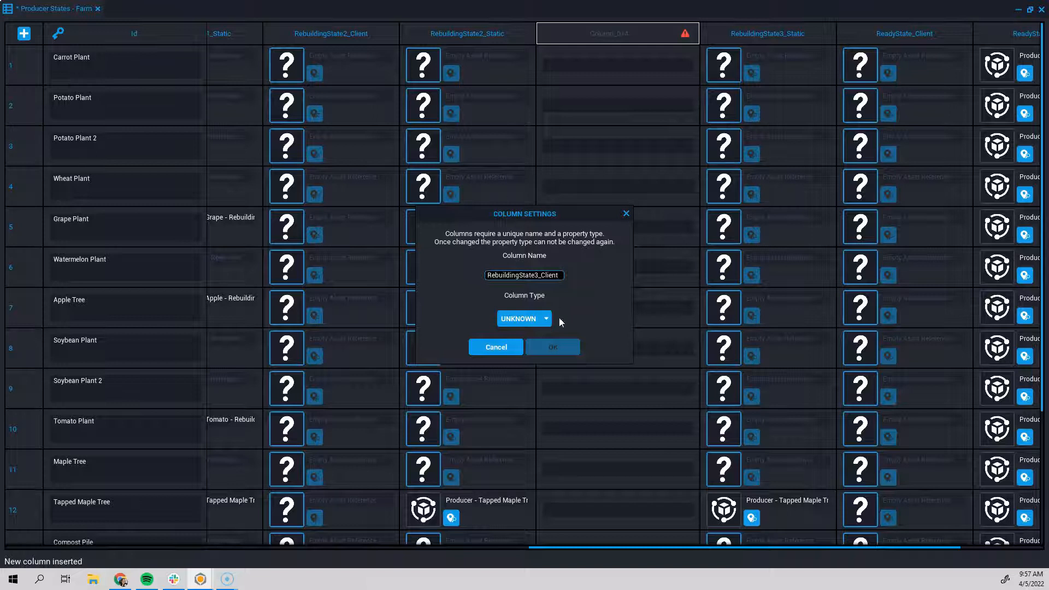
pyautogui.click(544, 319)
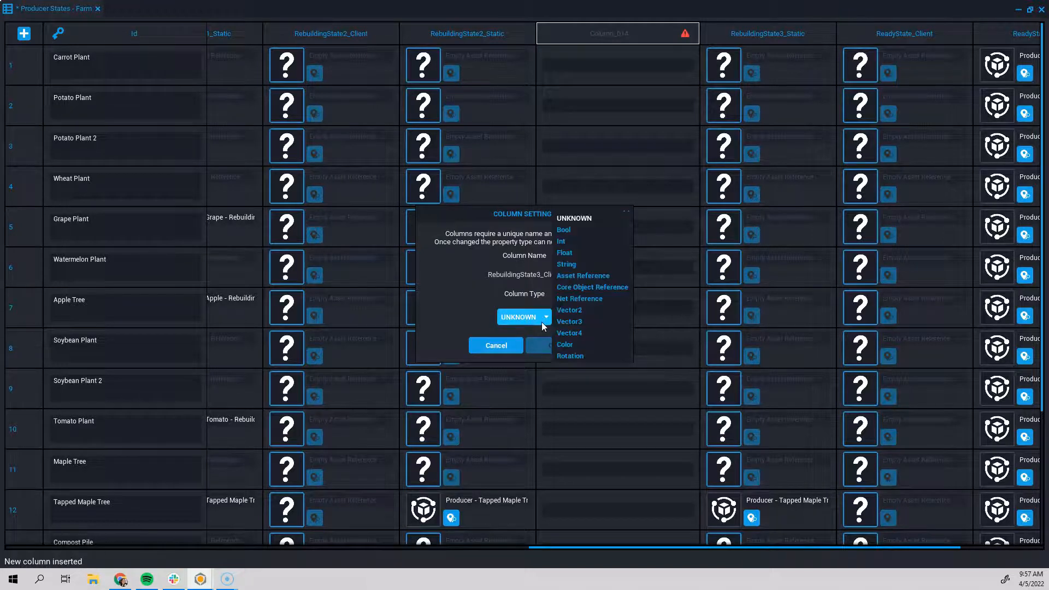
pyautogui.click(583, 277)
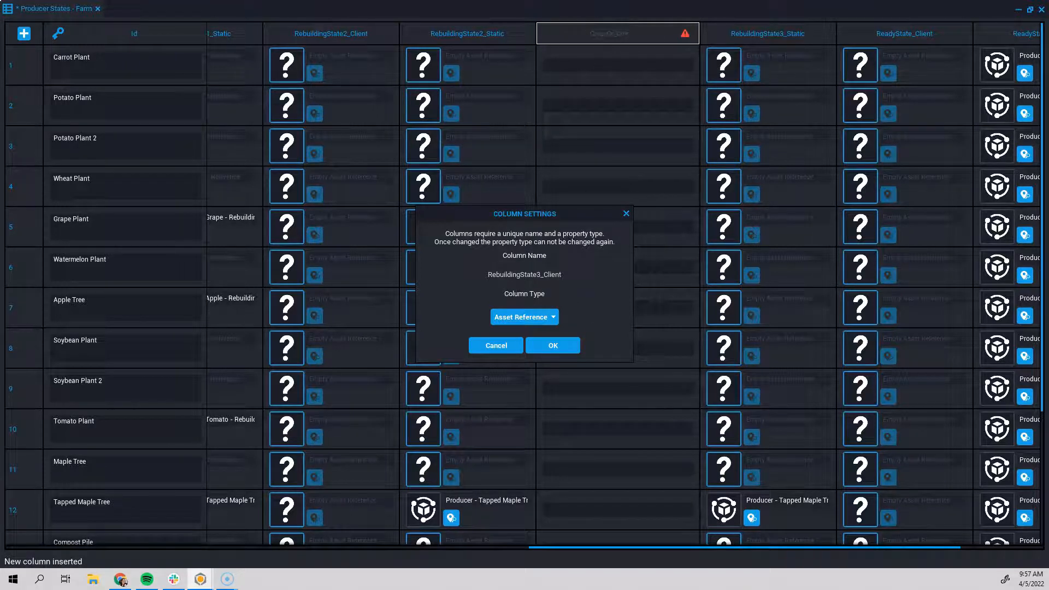
pyautogui.click(545, 345)
# - Review the full sequence of placed, building, rebuilding, ready and expired state columns in the table
pyautogui.moveTo(628, 547); pyautogui.dragTo(757, 529)
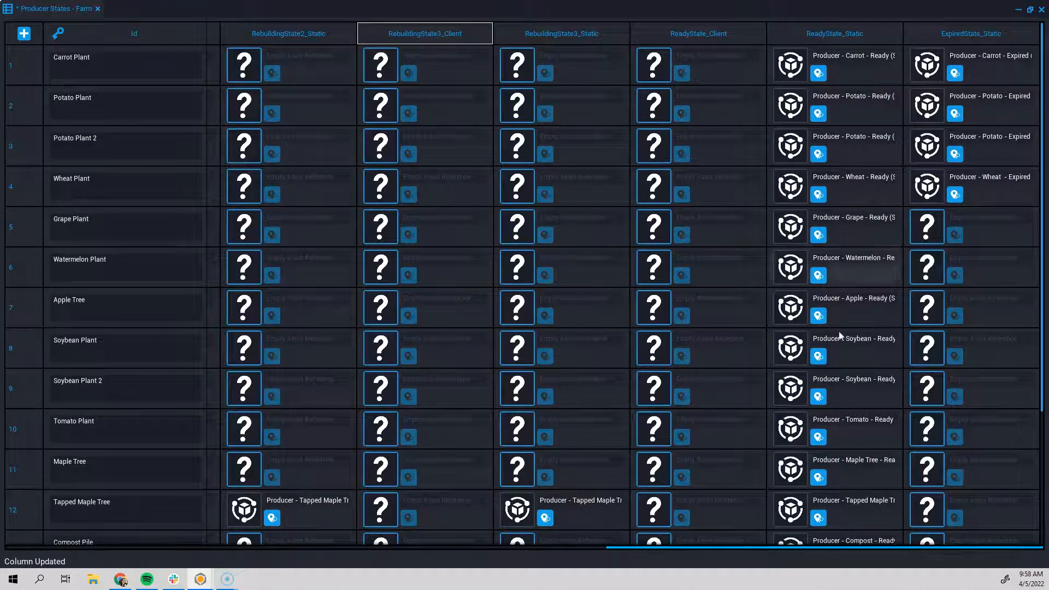
pyautogui.moveTo(749, 547); pyautogui.dragTo(211, 475)
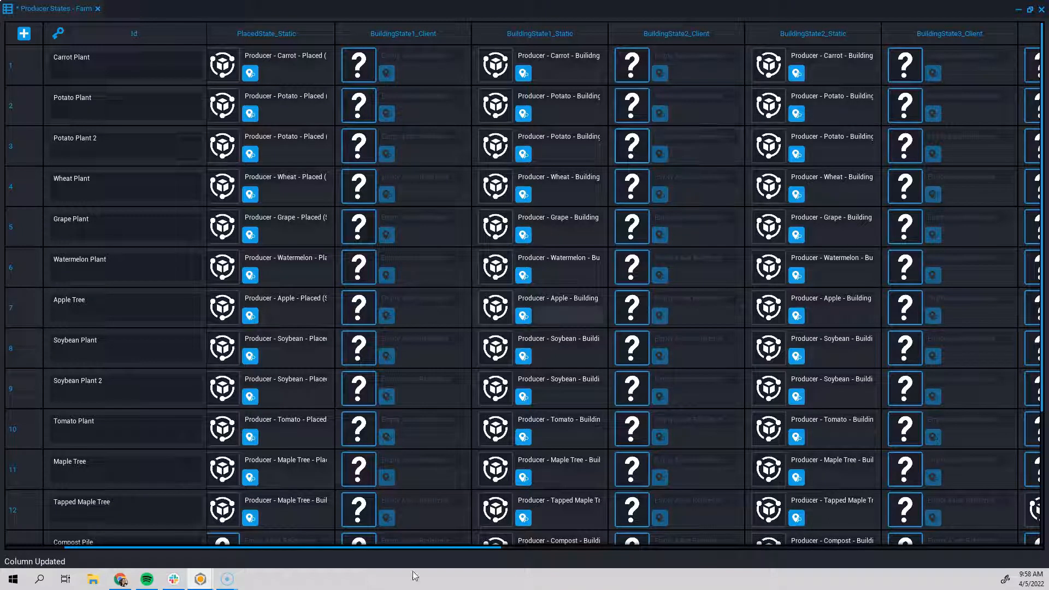
pyautogui.moveTo(297, 546); pyautogui.dragTo(497, 573)
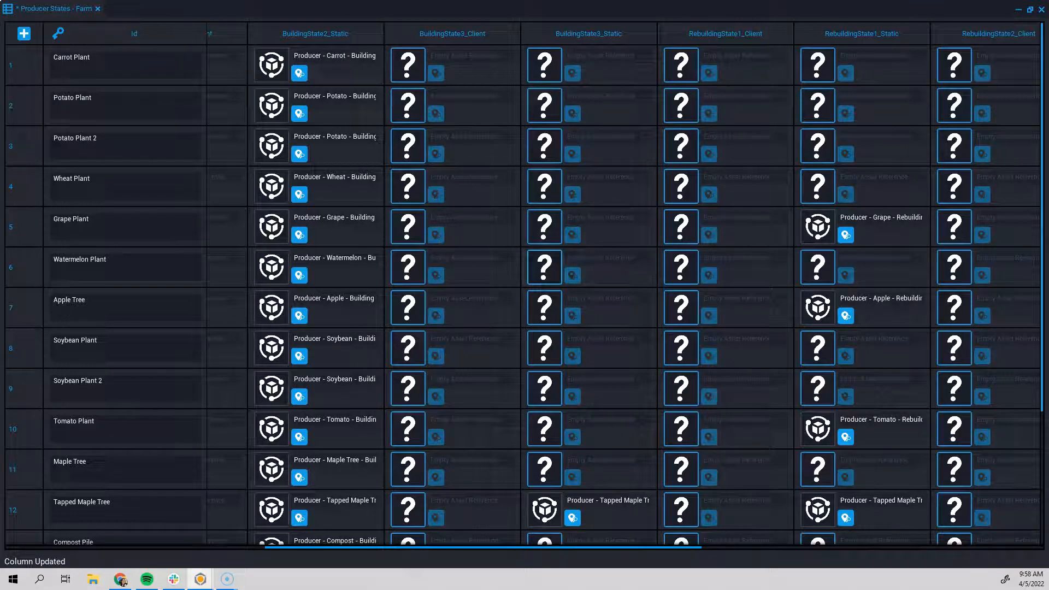
# - Dock the Producer States - Farm table back into the main editor, save the changes, and return to the project content
pyautogui.moveTo(44, 11); pyautogui.dragTo(246, 356)
pyautogui.hotkey('ctrl', 's')
pyautogui.click(33, 355)
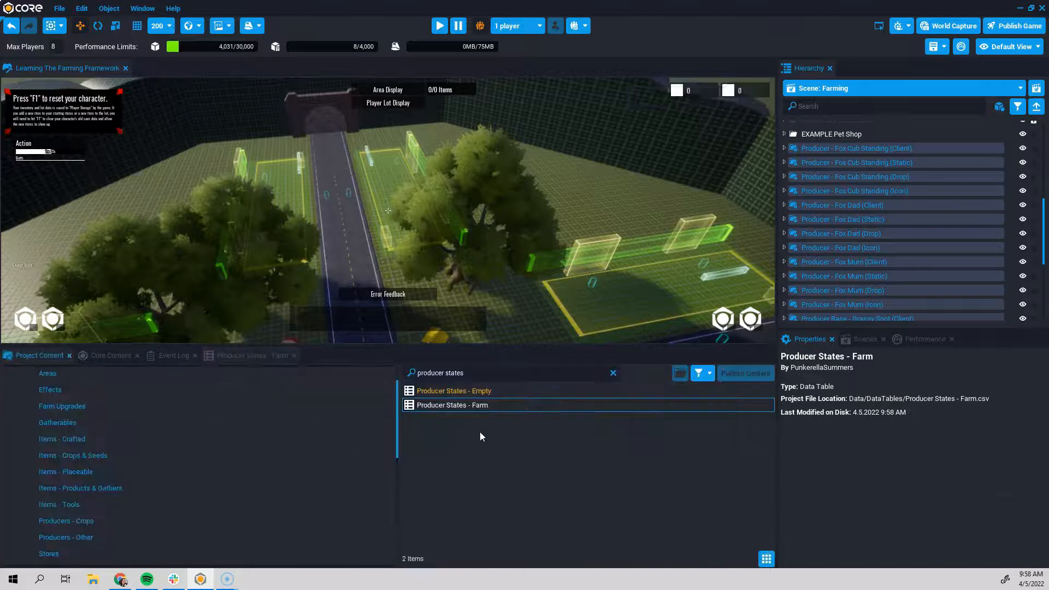
# - Open the Producer States - Empty data table and review its placed, building, rebuilding, ready and expired state columns
pyautogui.click(481, 395)
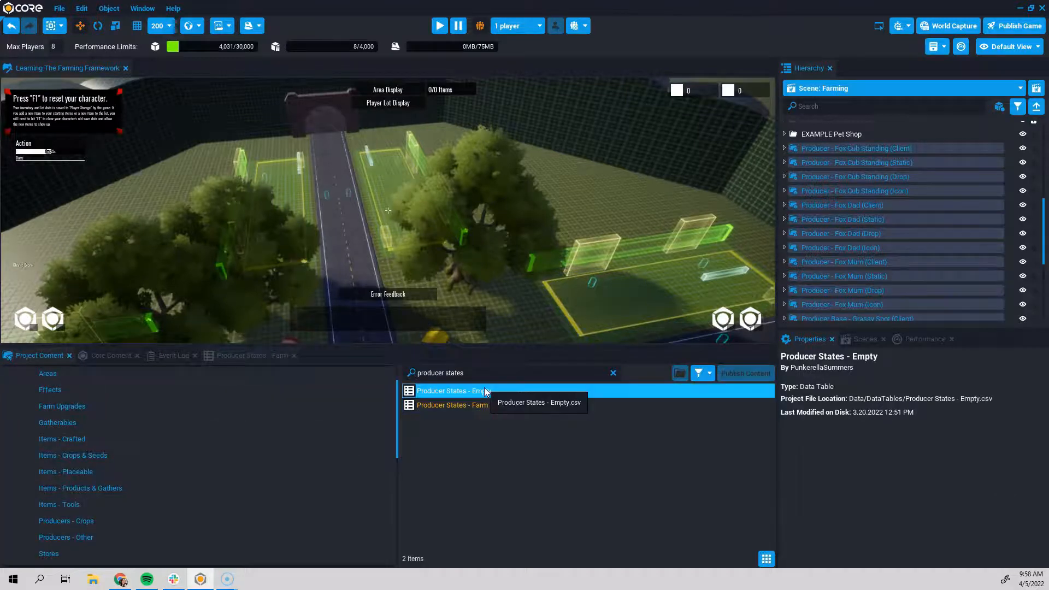
pyautogui.doubleClick(413, 392)
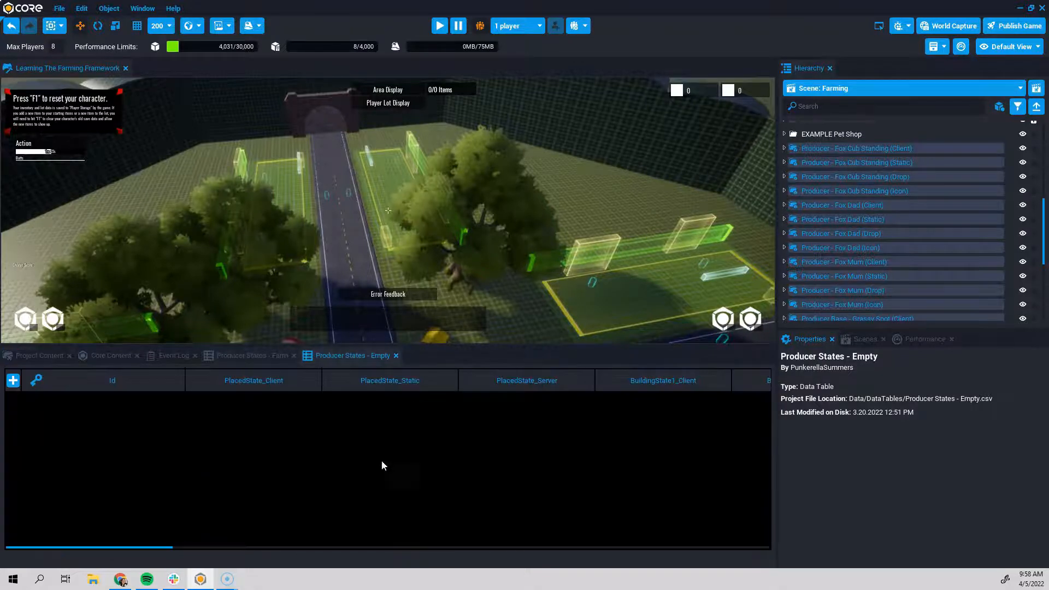
pyautogui.moveTo(154, 549); pyautogui.dragTo(100, 540)
pyautogui.moveTo(165, 548); pyautogui.dragTo(688, 508)
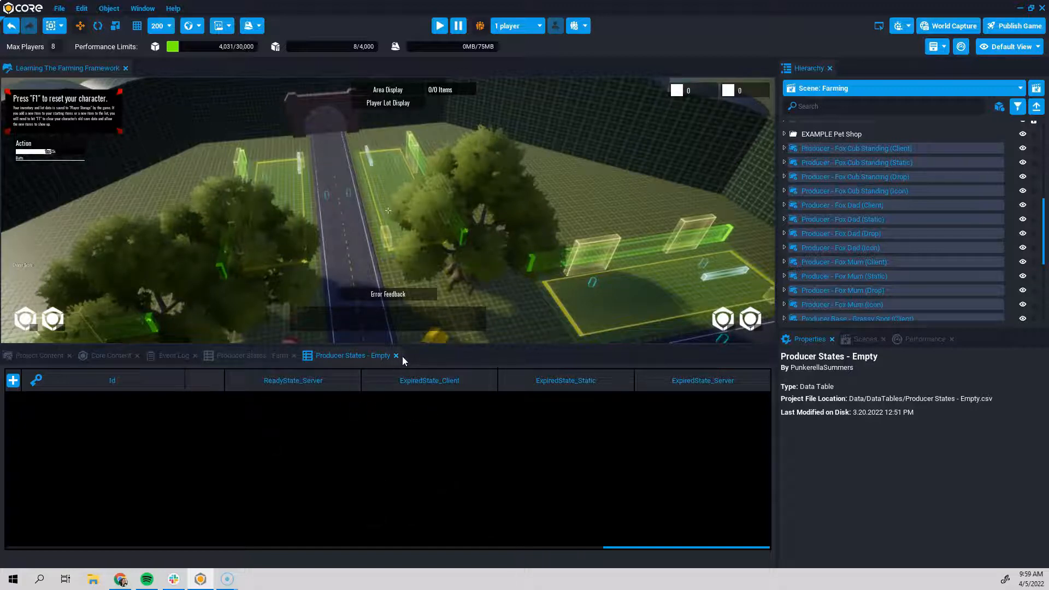
pyautogui.moveTo(720, 546); pyautogui.dragTo(437, 544)
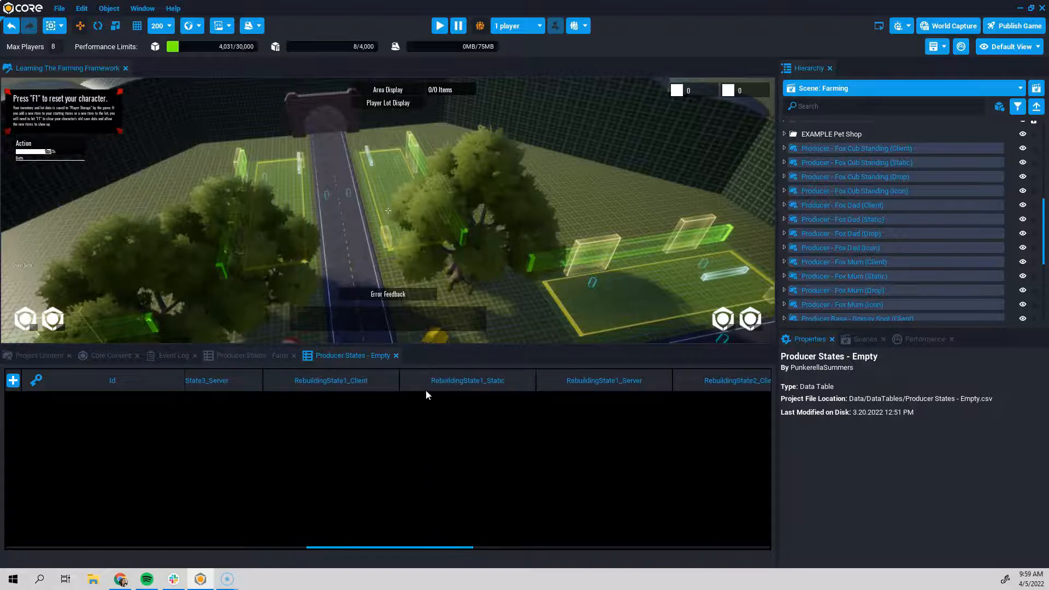
# - Inspect the column options available for RebuildingState1_Client, and close the Producer States - Empty table
pyautogui.rightClick(368, 387)
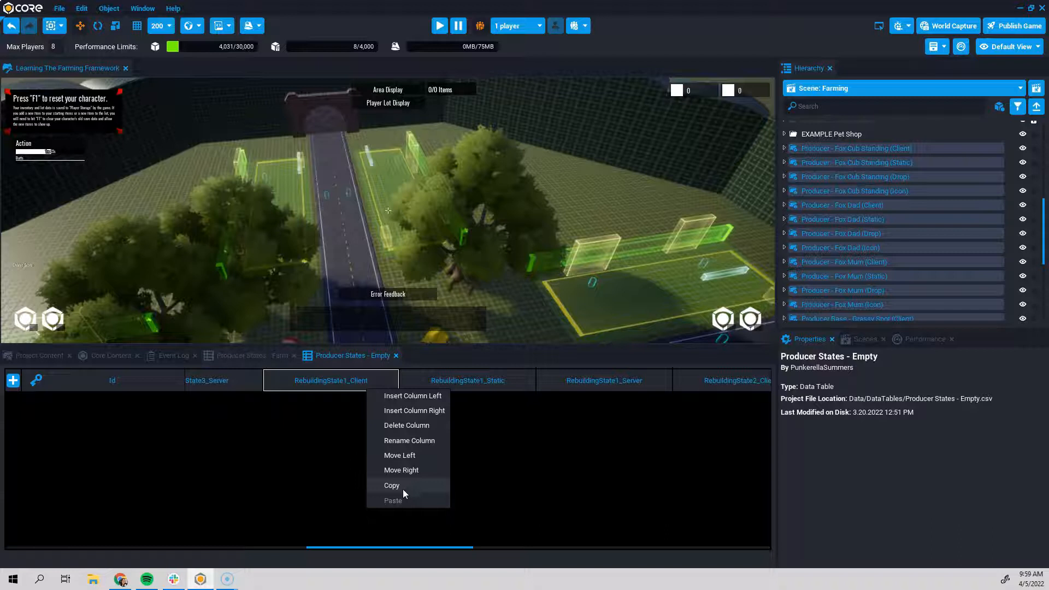
pyautogui.click(306, 485)
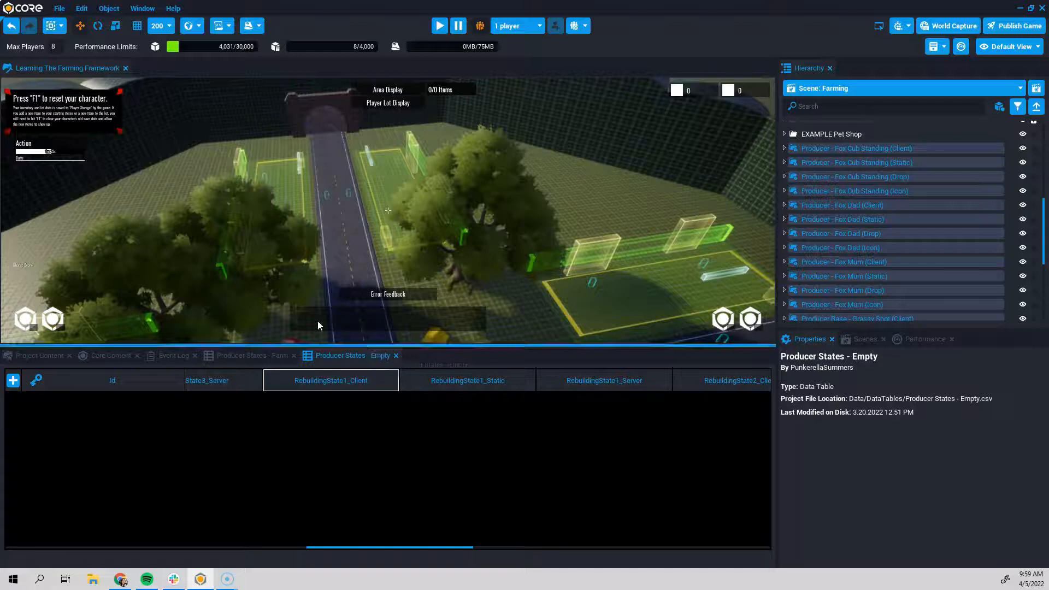
pyautogui.click(396, 355)
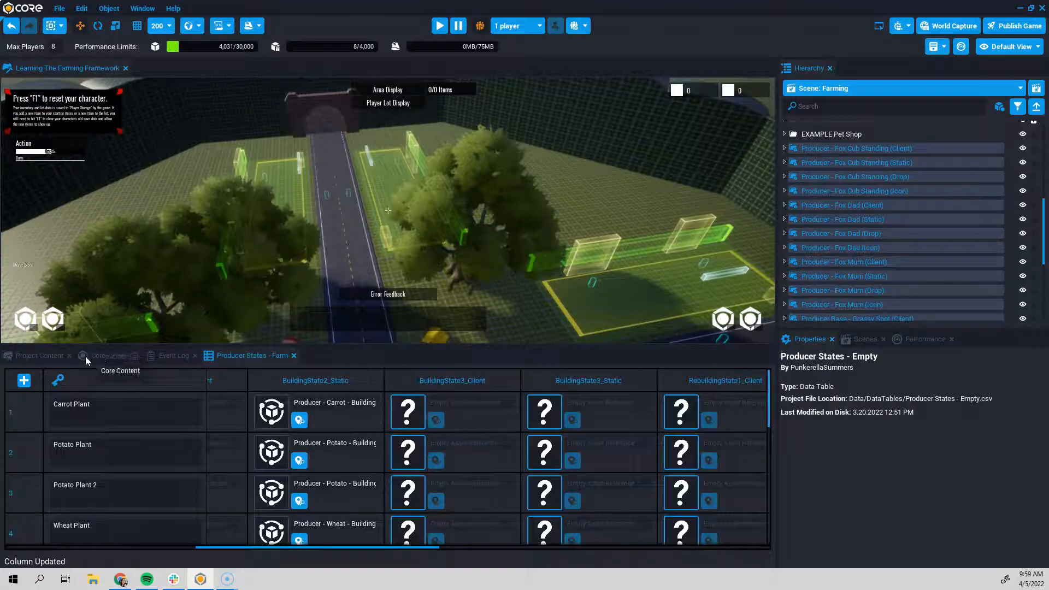
# - Search the project content for gatherables and open the Gatherables - Empty and Gatherables - Farm data tables
pyautogui.click(39, 358)
pyautogui.click(500, 369)
pyautogui.write('gatherables')
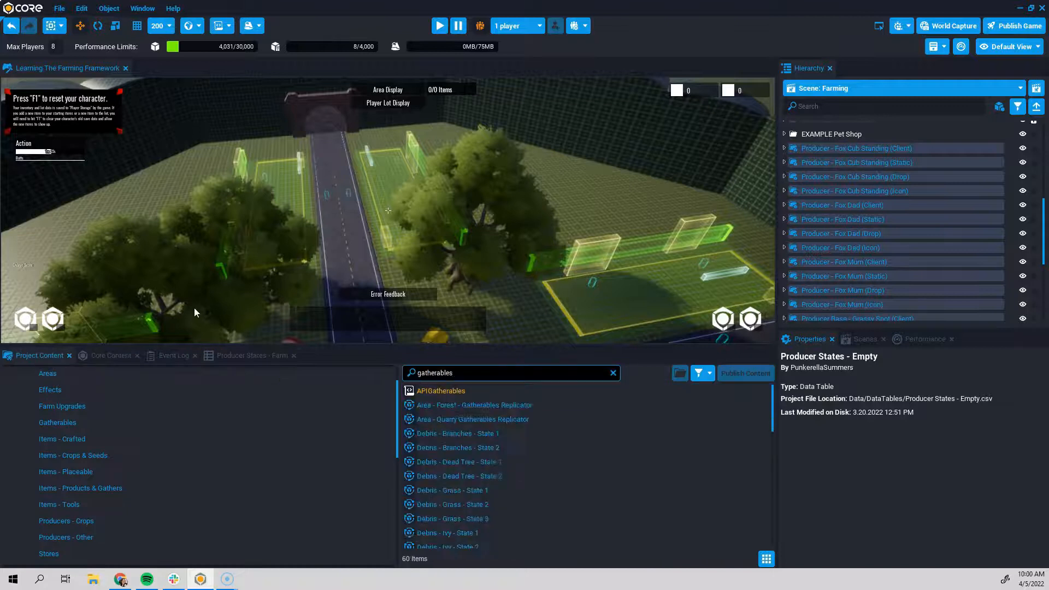
pyautogui.scroll(-7, 426, 448)
pyautogui.click(429, 452)
pyautogui.doubleClick(425, 438)
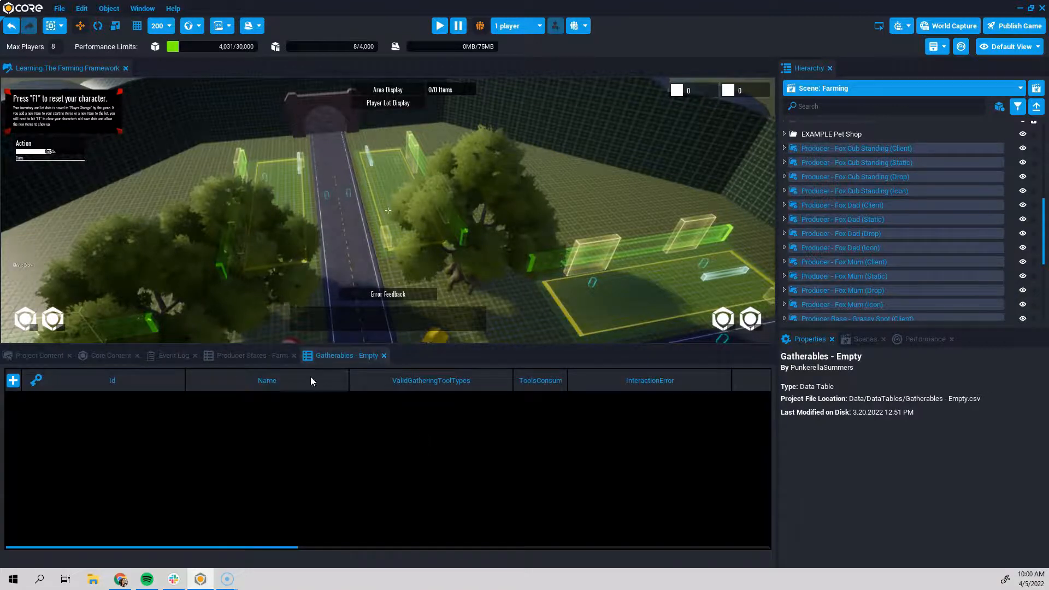
pyautogui.click(39, 355)
pyautogui.doubleClick(438, 452)
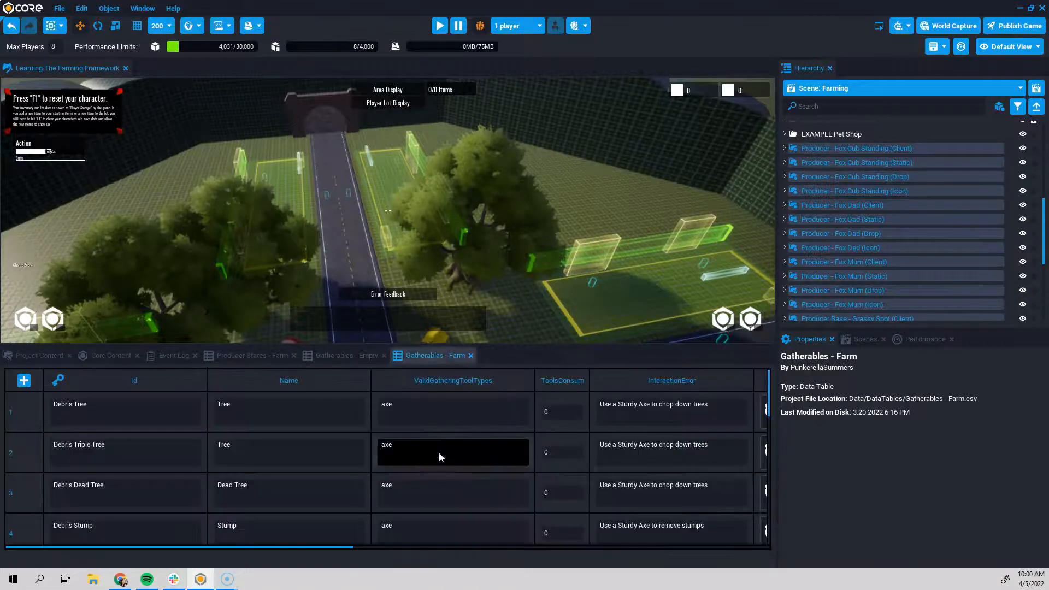
# - Compare the column sequence of the Gatherables - Farm table with that of the Gatherables - Empty table
pyautogui.moveTo(256, 547); pyautogui.dragTo(389, 548)
pyautogui.click(345, 355)
pyautogui.click(429, 356)
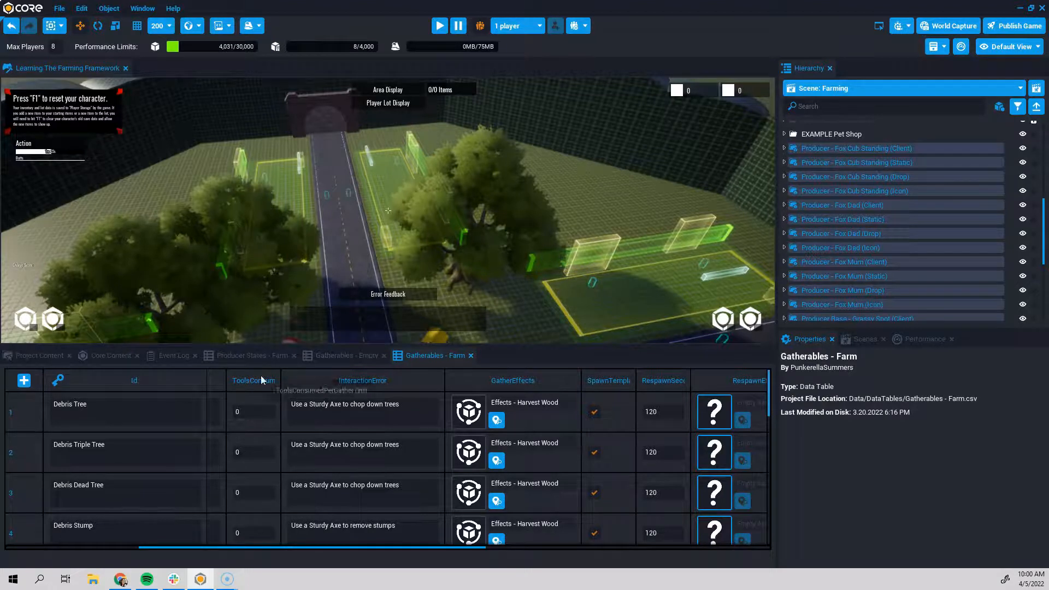
pyautogui.moveTo(346, 546); pyautogui.dragTo(543, 548)
pyautogui.moveTo(276, 547); pyautogui.dragTo(751, 546)
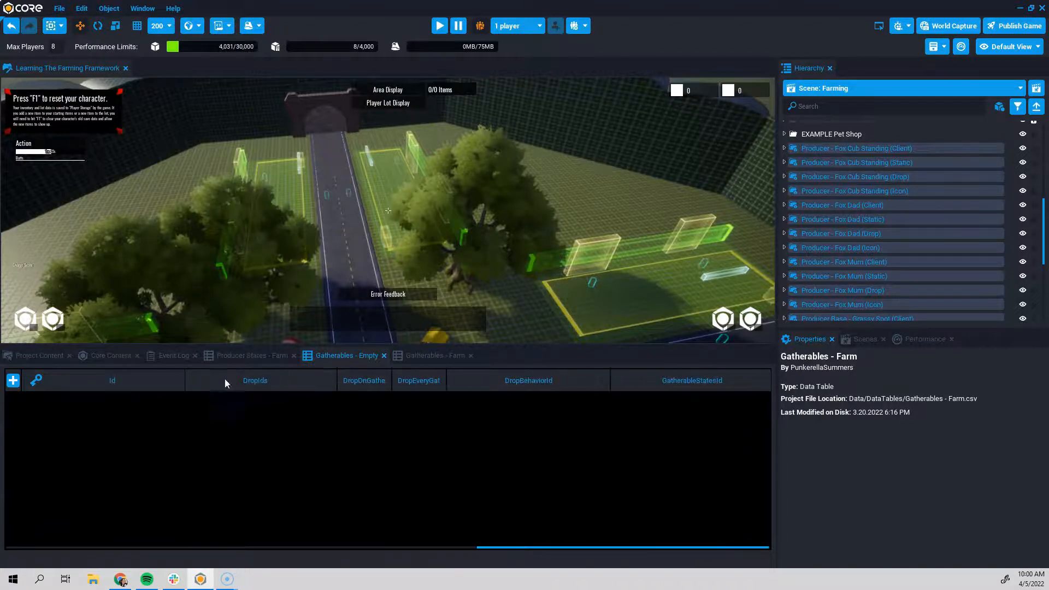
pyautogui.click(409, 357)
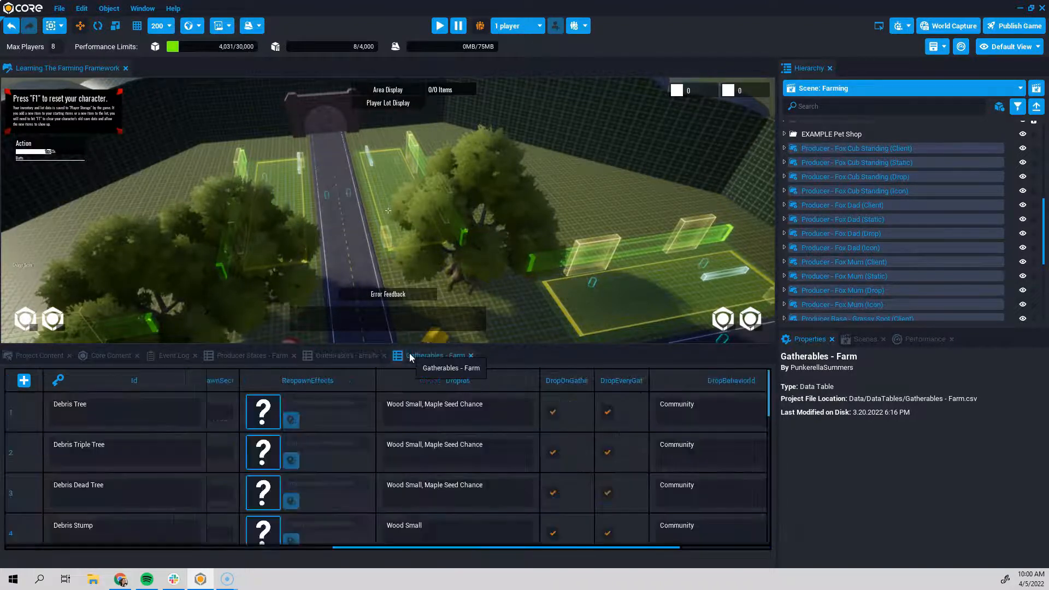